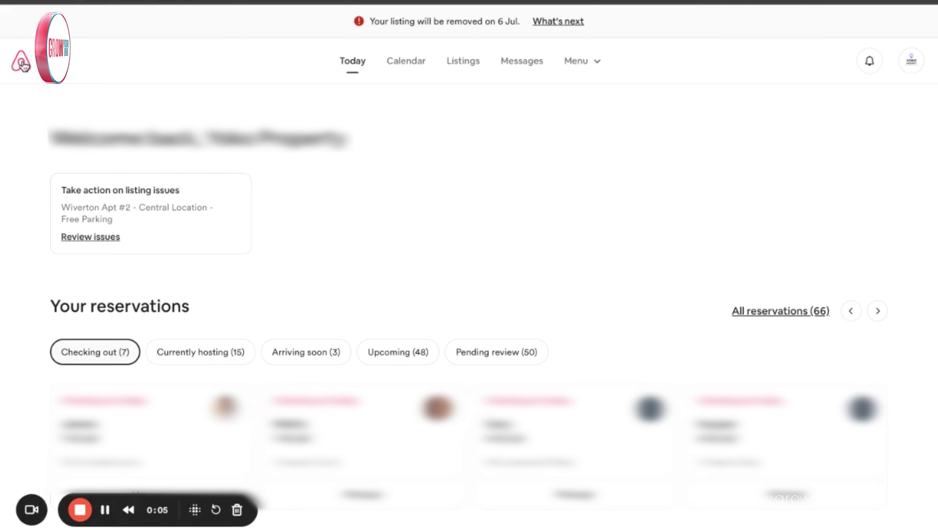
- Switch from the account menu to the guest travelling view, then back to hosting
click(906, 63)
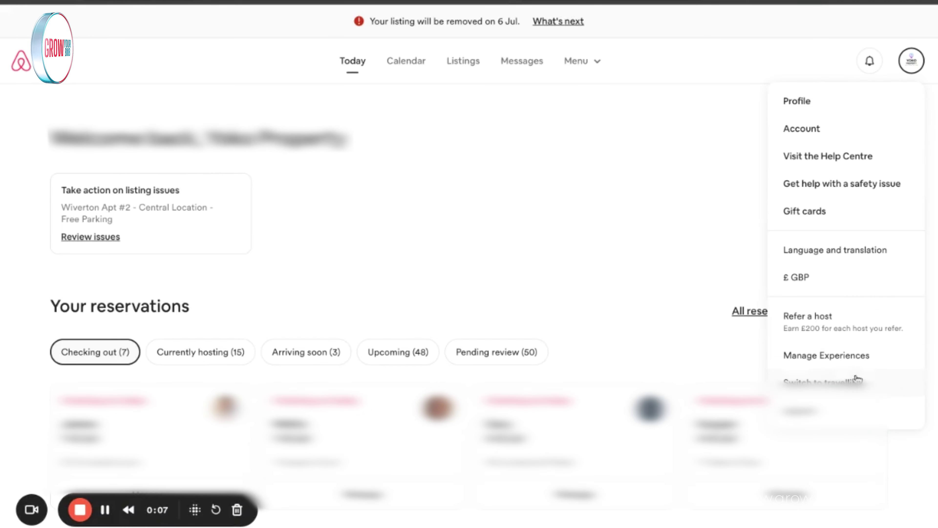
click(823, 381)
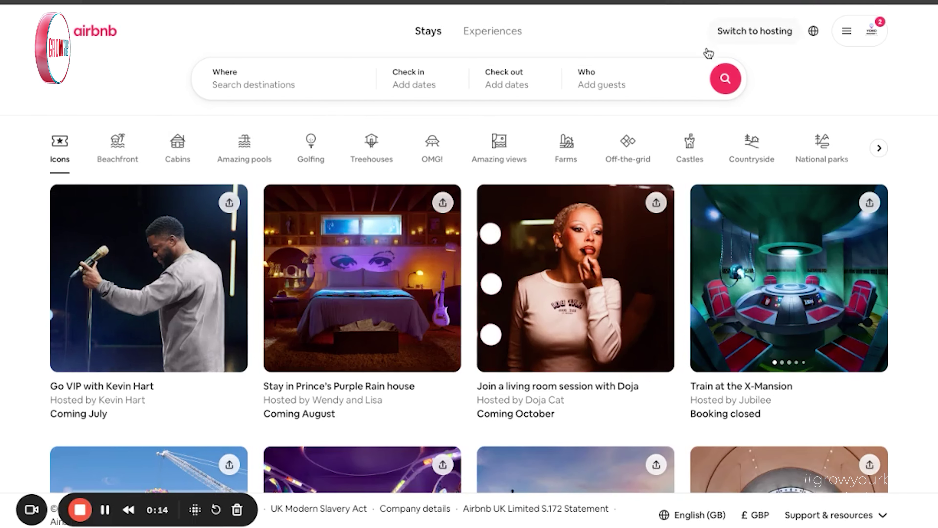
click(737, 33)
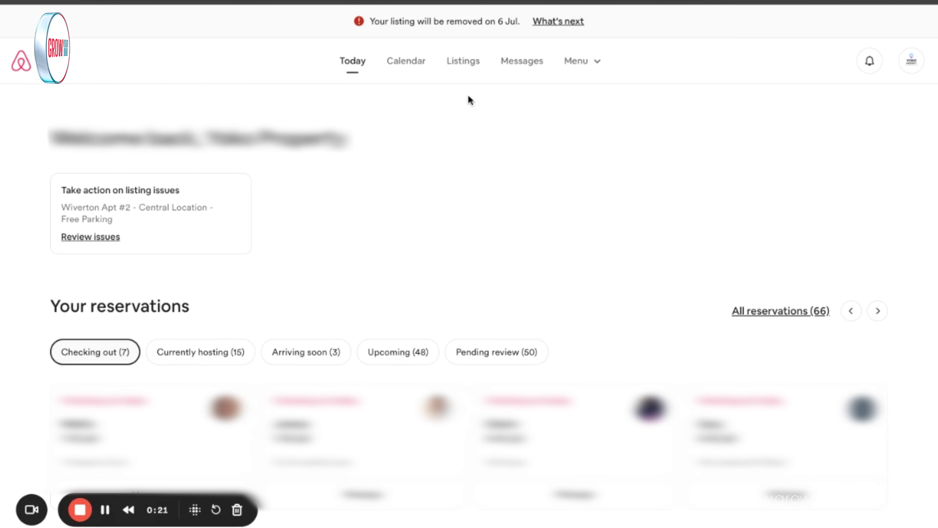
- Go to the Reservations page and view the next page of reservations
click(580, 63)
click(582, 157)
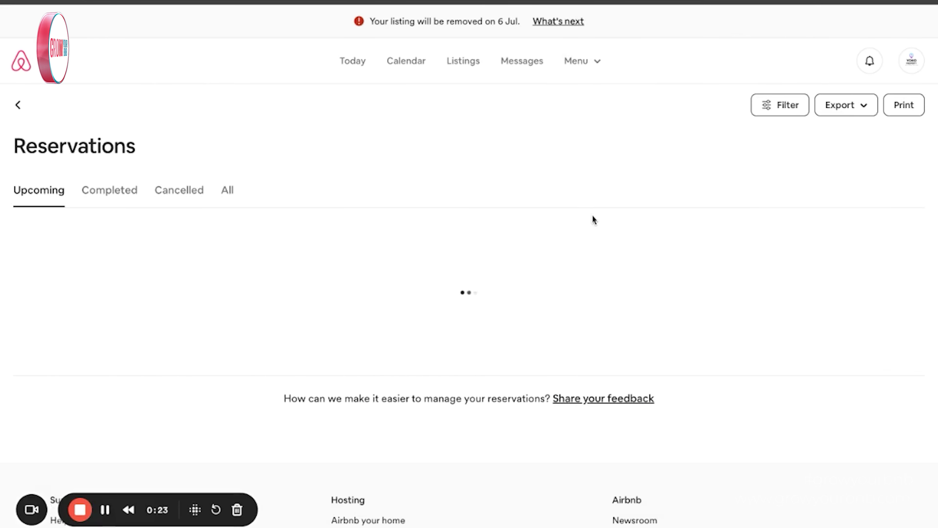
scroll(592, 222, down, 15)
click(484, 122)
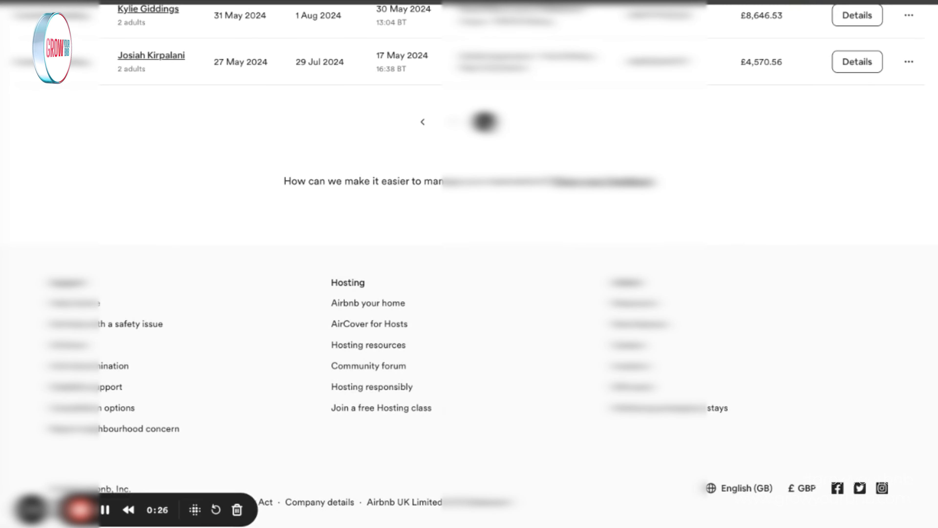
scroll(469, 185, up, 5)
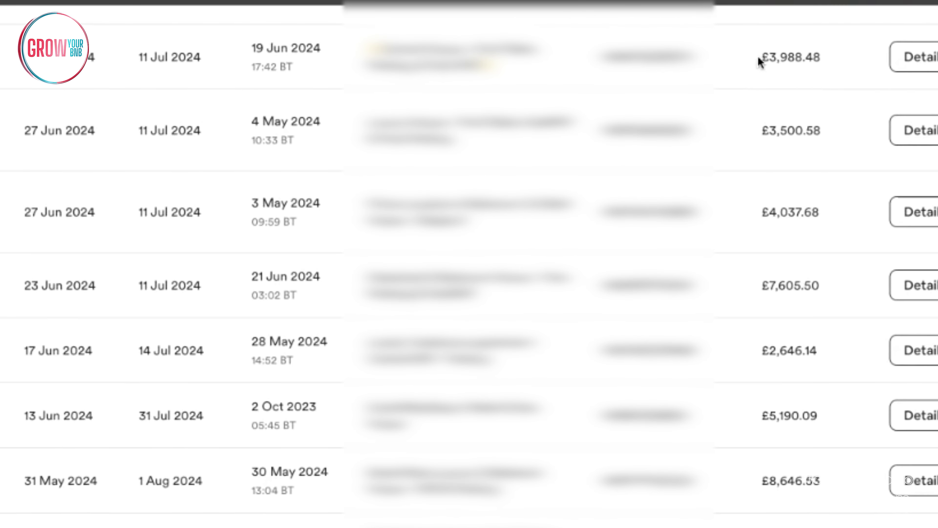
- Highlight the £3,988.48, £7,605.50 and £8,646.53 payout amounts
triple_click(758, 59)
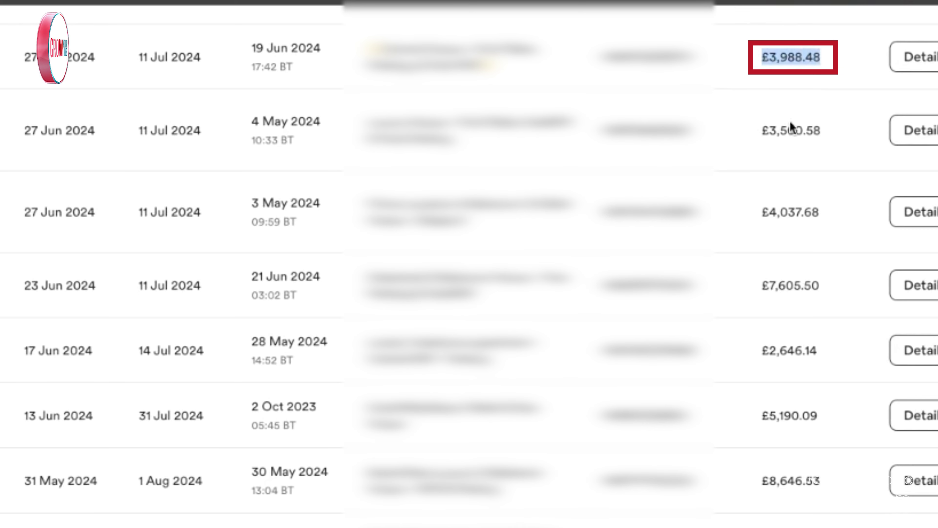
click(755, 124)
drag(786, 286, 755, 290)
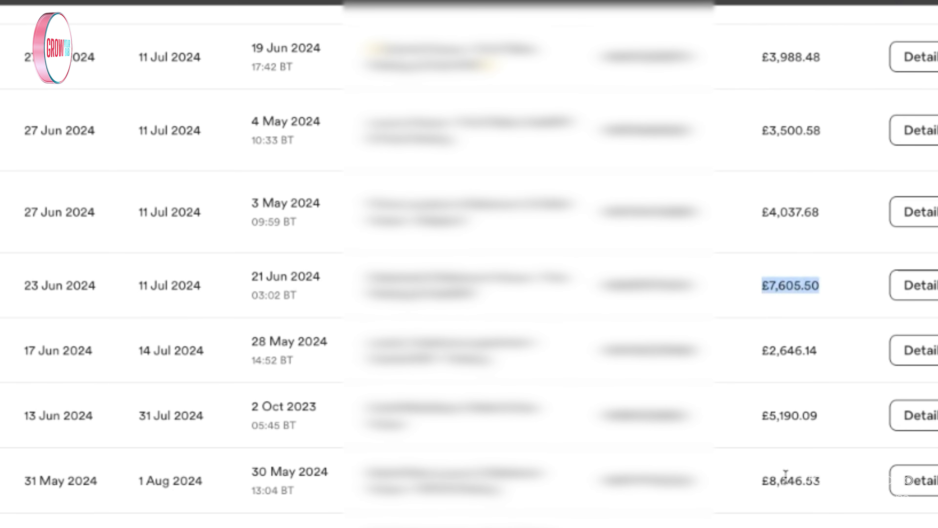
drag(789, 478, 762, 487)
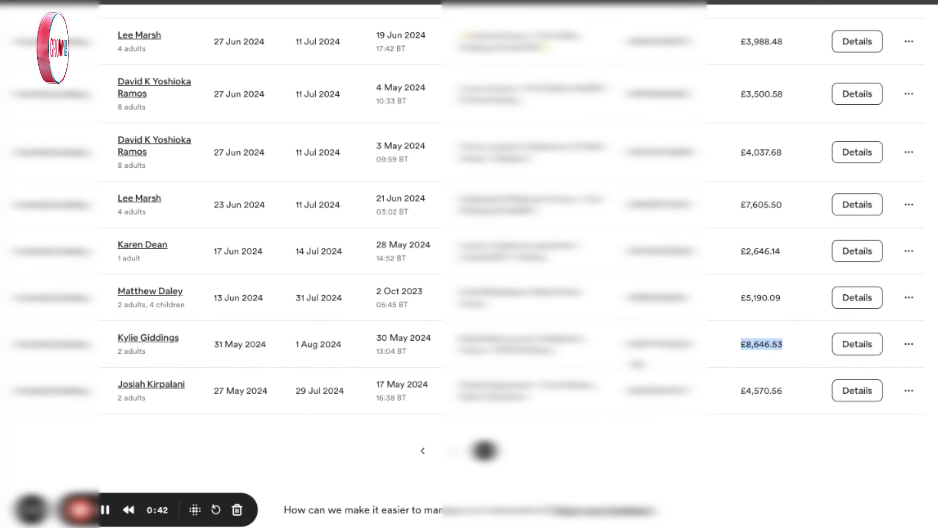
scroll(469, 259, up, 20)
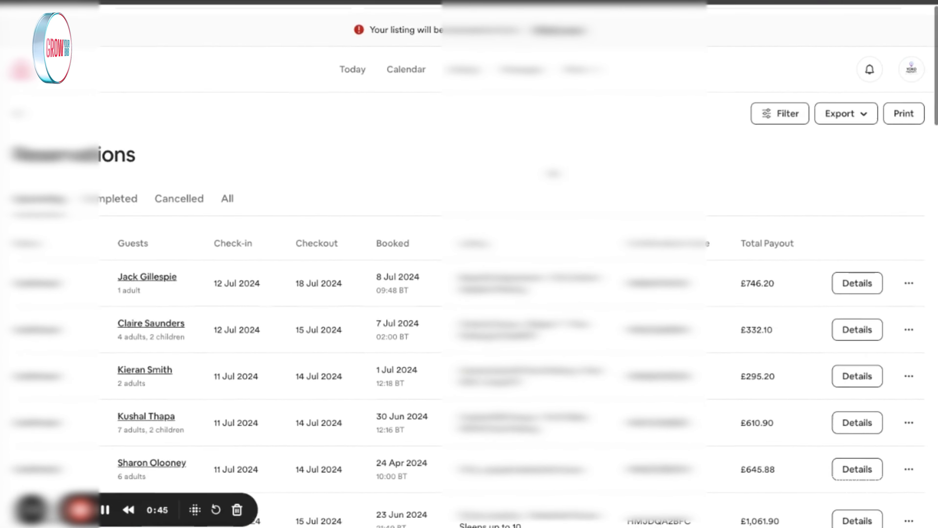
- From the Today dashboard, open the hosting calendar and close the seasonal rates panel
click(349, 62)
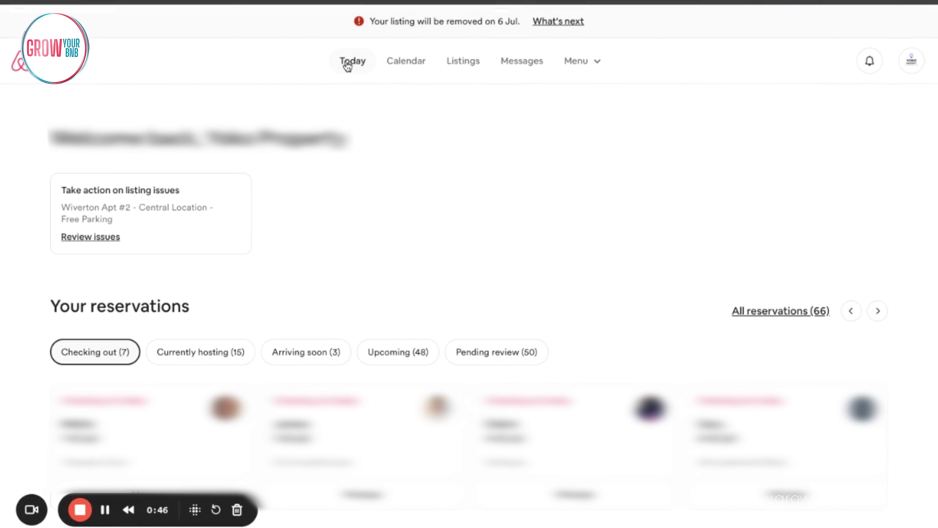
click(394, 66)
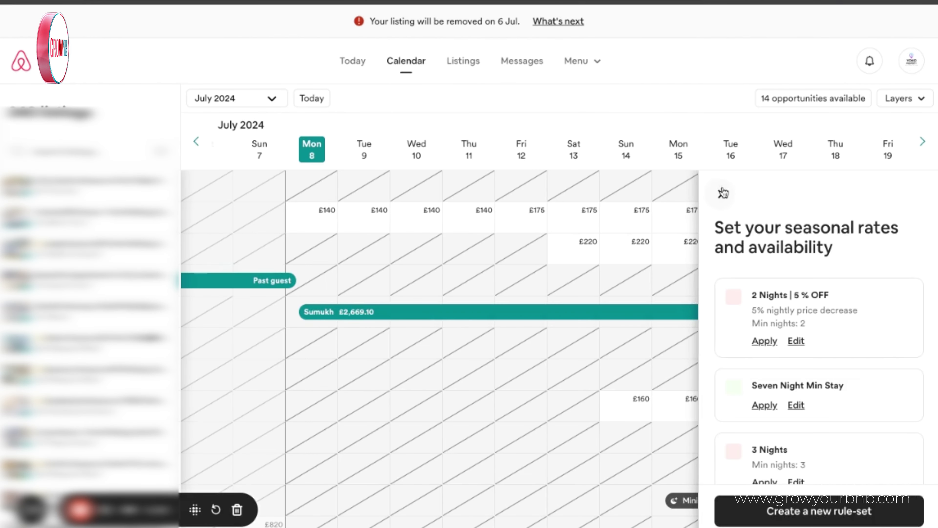
click(723, 193)
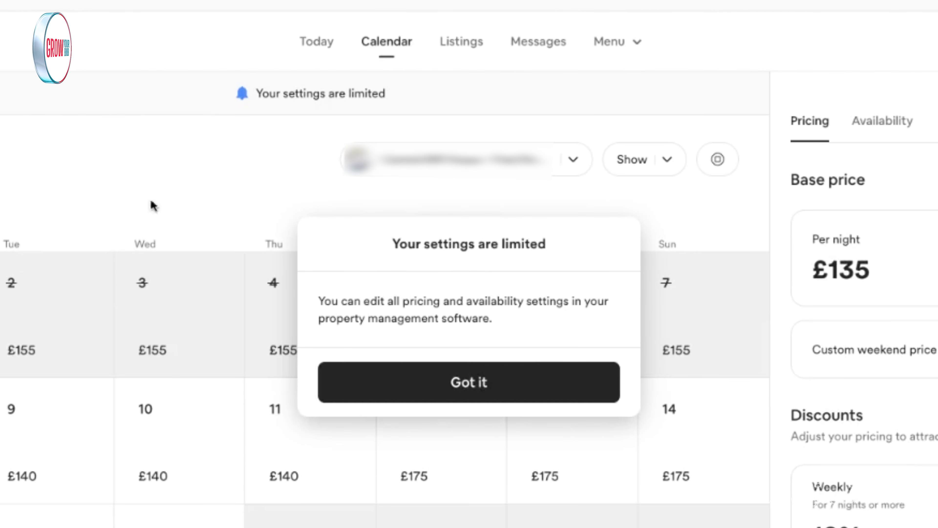
- Reload the multi-listing calendar and highlight the 'Your settings are limited' notice text
key(Escape)
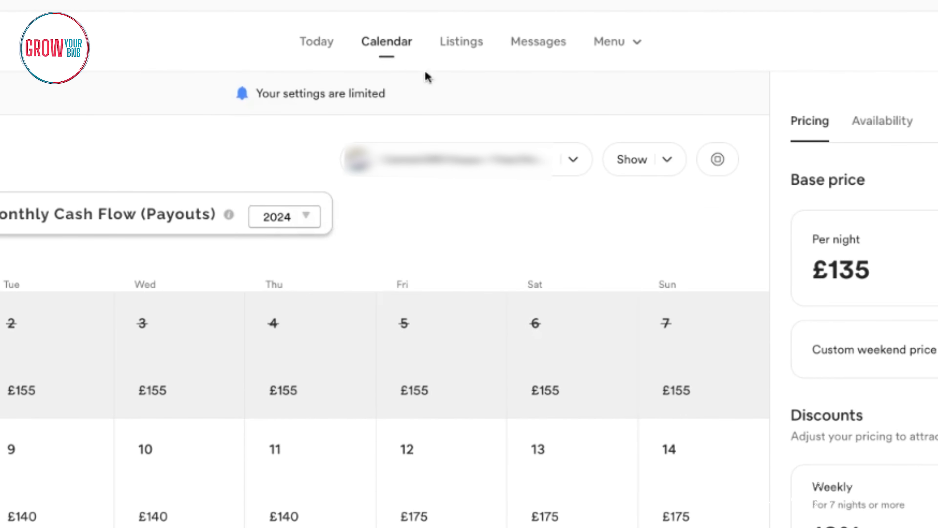
click(386, 42)
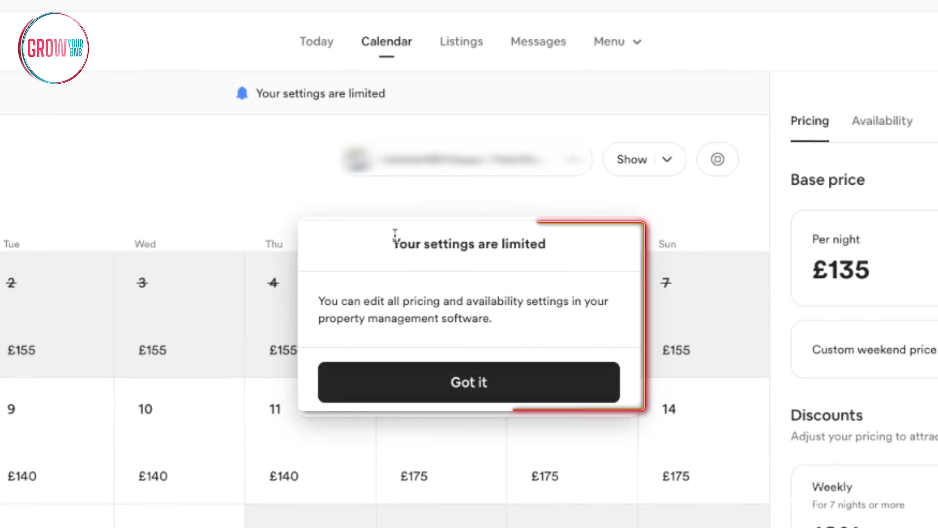
drag(395, 236, 550, 252)
drag(316, 320, 493, 320)
- Close the settings notice and scroll through the listing's pricing sidebar
click(479, 381)
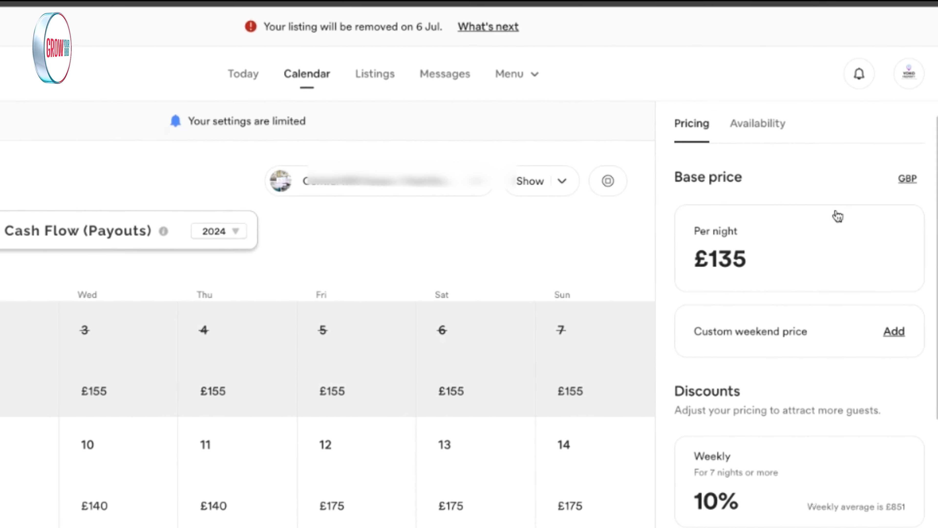
scroll(779, 235, down, 10)
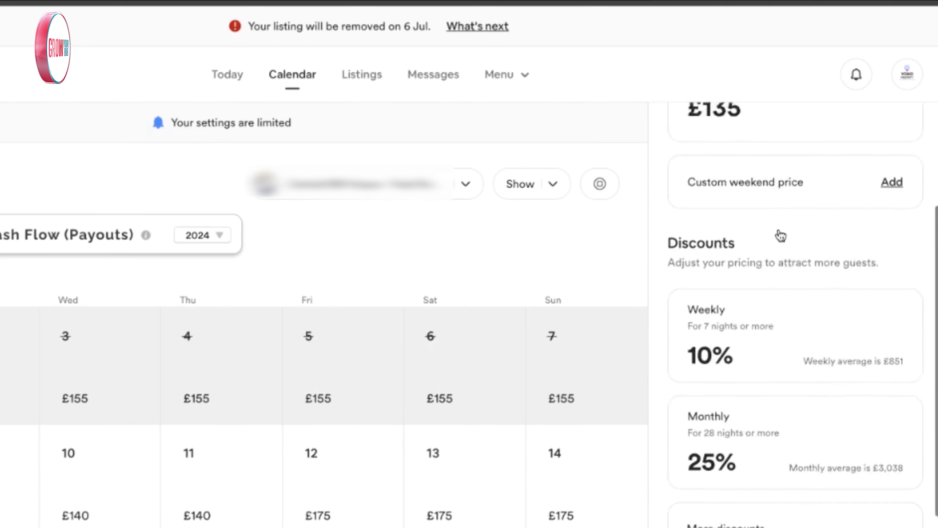
scroll(779, 236, up, 10)
scroll(776, 255, down, 10)
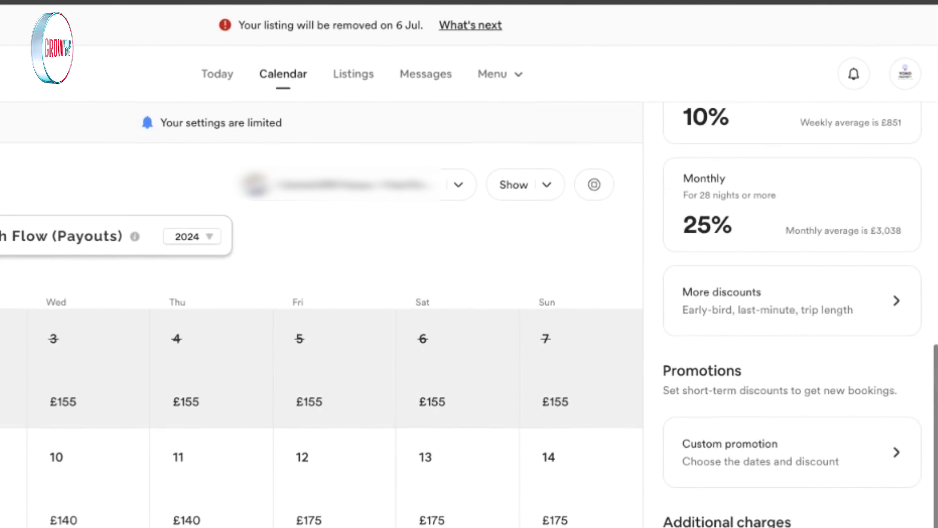
scroll(763, 353, up, 3)
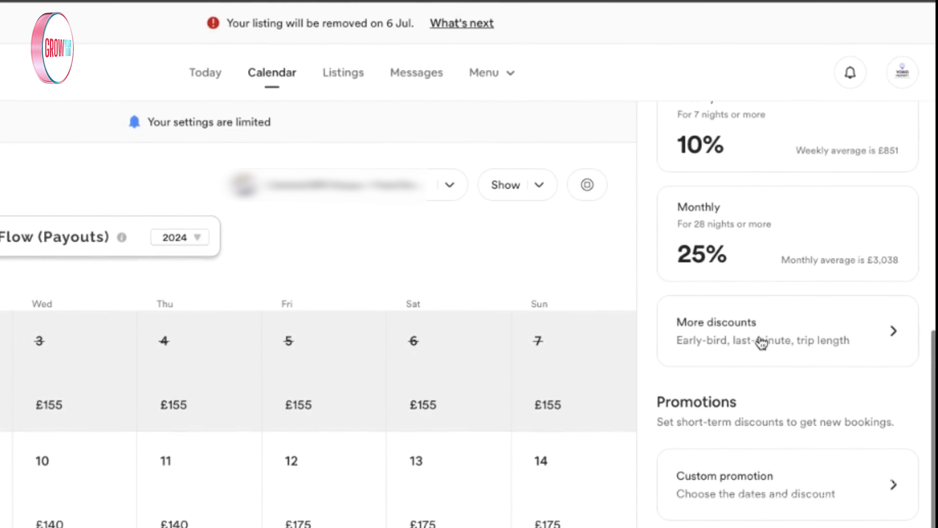
scroll(729, 369, down, 2)
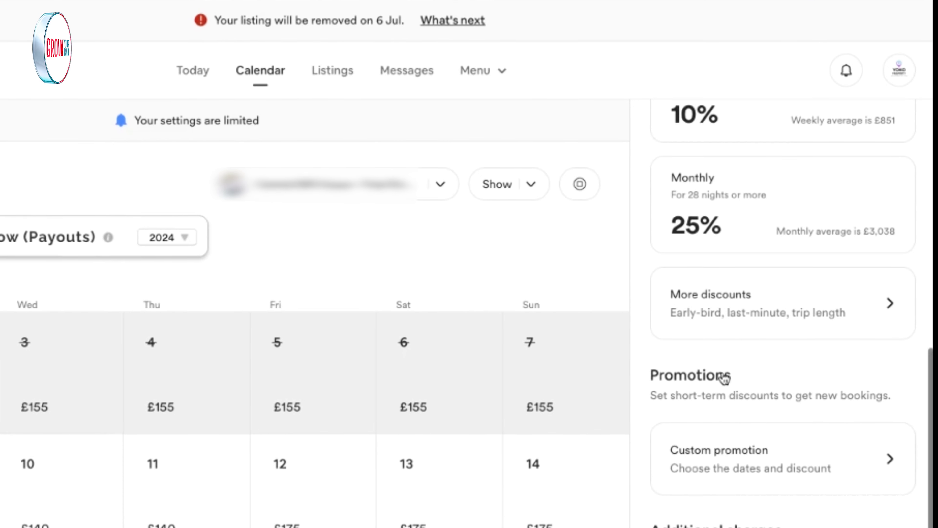
scroll(729, 414, up, 6)
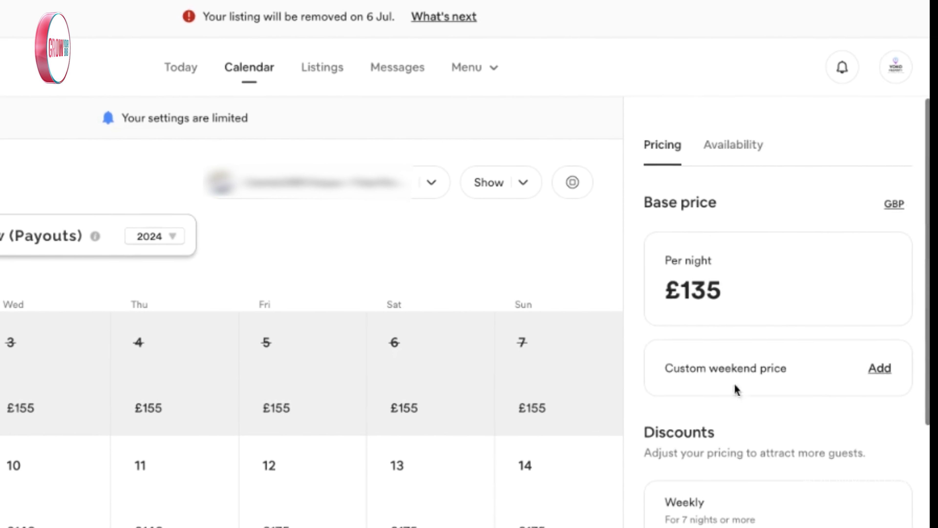
- Show the Availability settings and scroll down to highlight the Connect calendars heading
click(731, 144)
scroll(766, 201, down, 10)
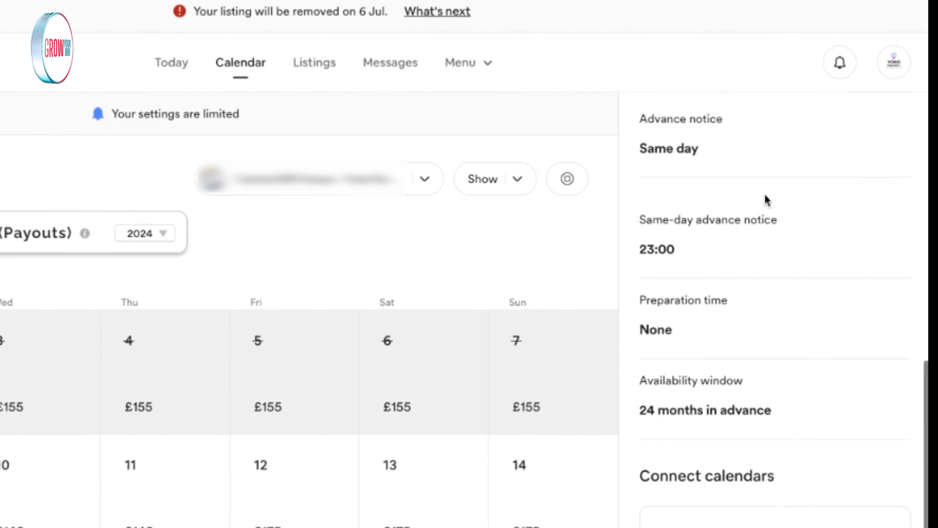
drag(643, 426, 778, 425)
- Start connecting another website's calendar and copy the listing's Airbnb calendar link
click(849, 443)
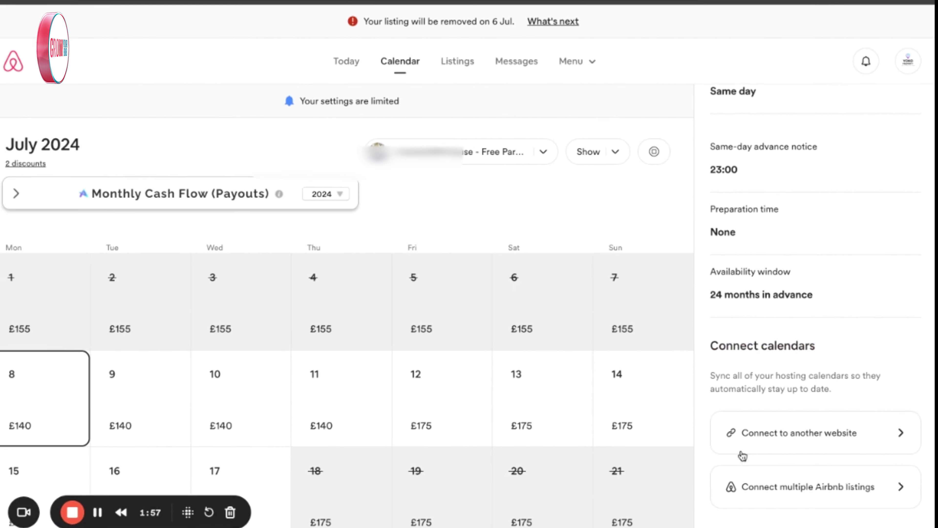
click(843, 440)
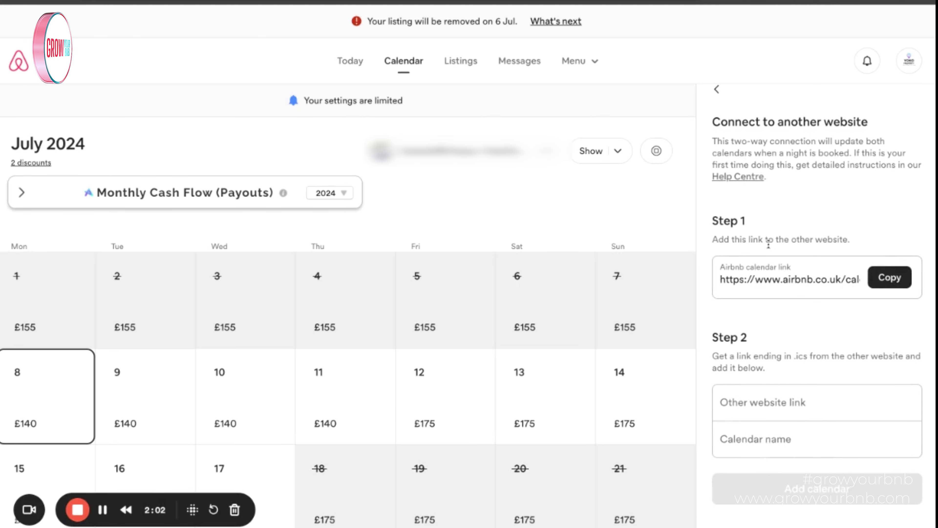
click(724, 264)
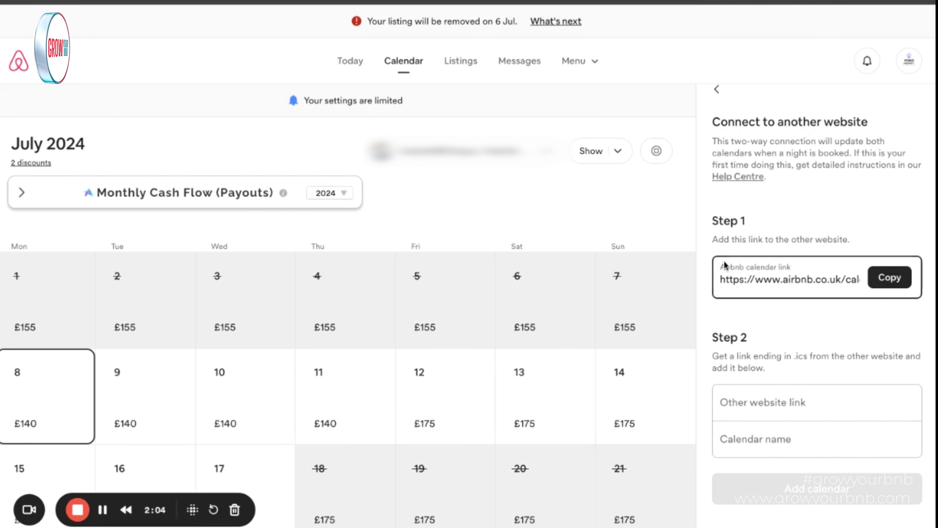
click(888, 285)
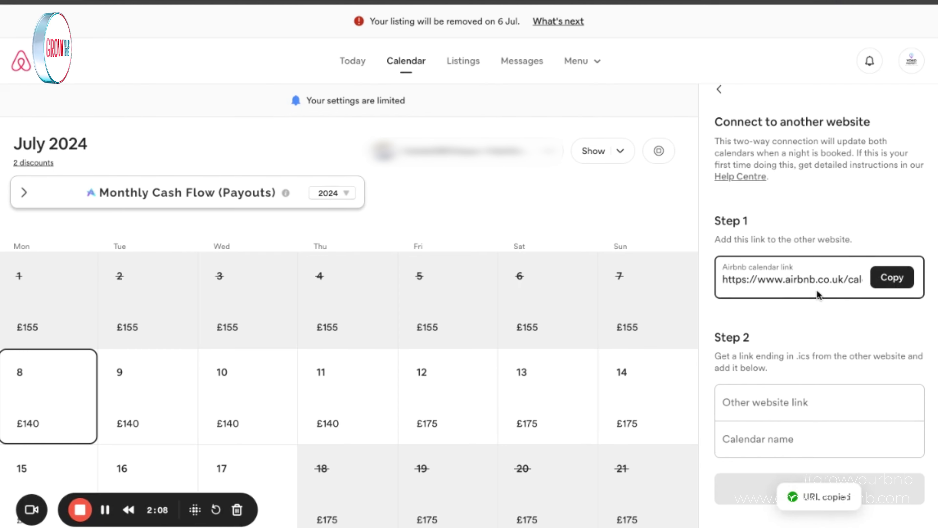
- Highlight the Step 2 instructions and enter 'Boo' as the calendar name
scroll(817, 292, down, 1)
drag(750, 334, 714, 336)
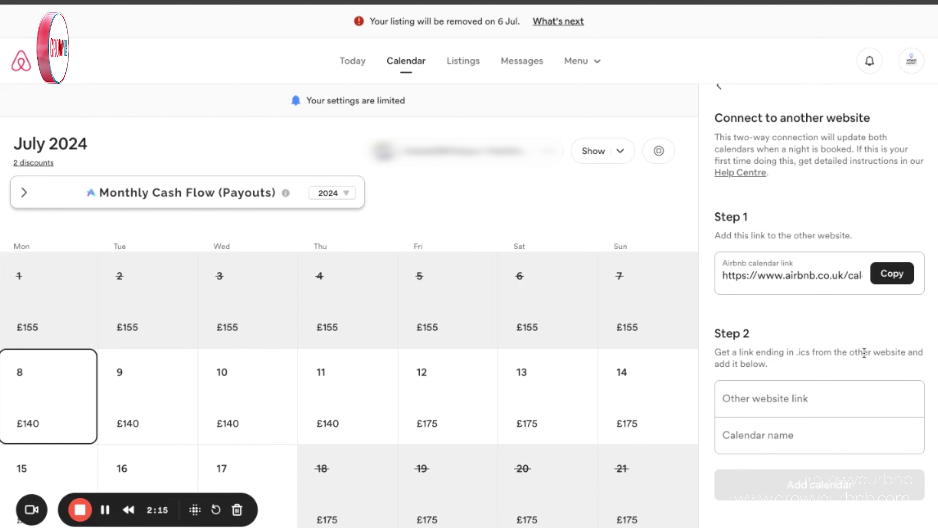
drag(848, 353, 767, 364)
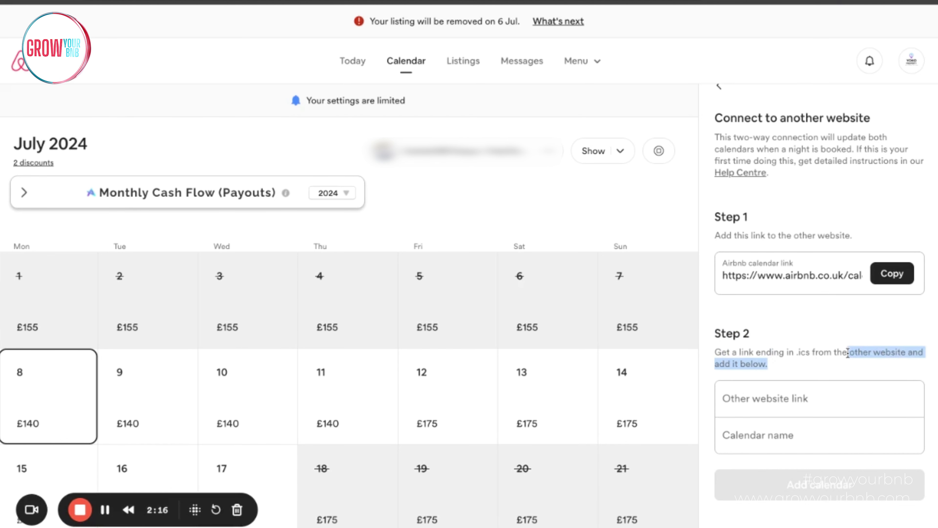
click(749, 393)
click(756, 435)
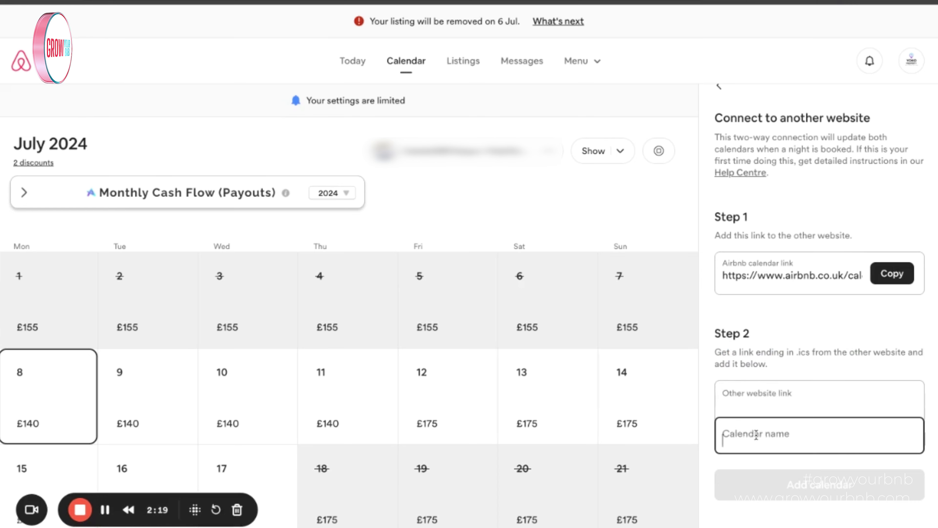
text(Booin)
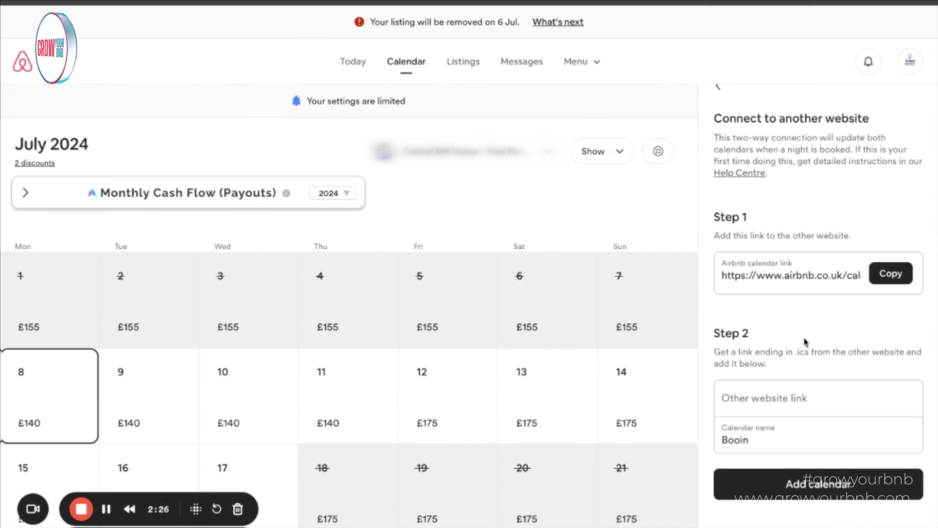
click(767, 272)
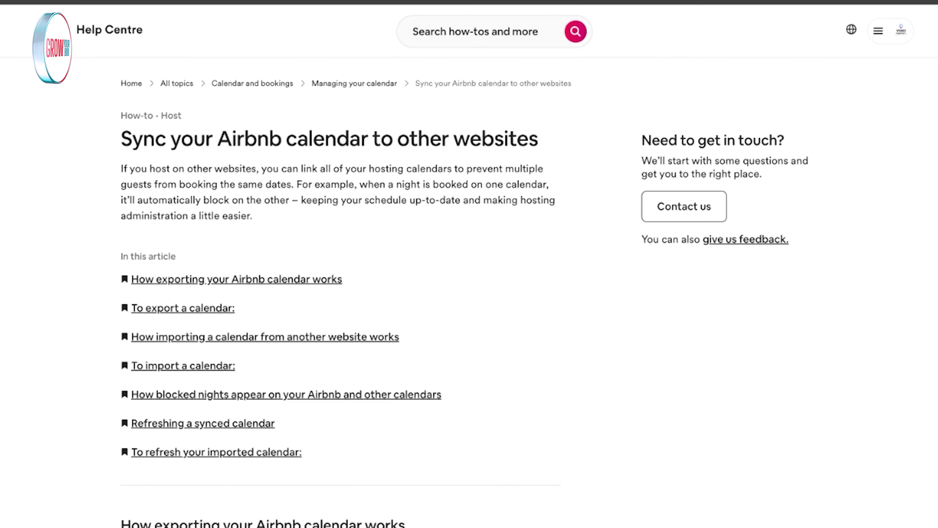
scroll(334, 248, down, 1)
scroll(314, 212, up, 1)
key(ctrl+w)
scroll(819, 190, up, 1)
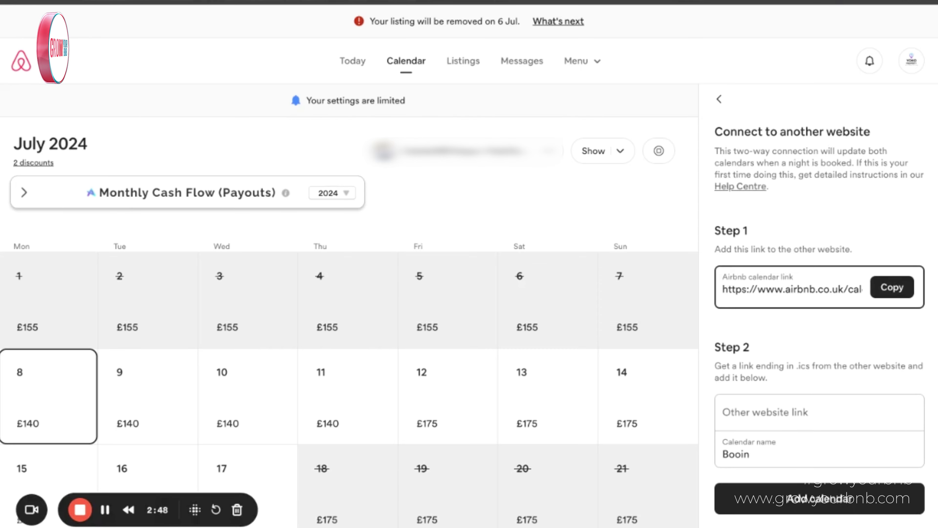
click(740, 187)
scroll(397, 233, down, 1)
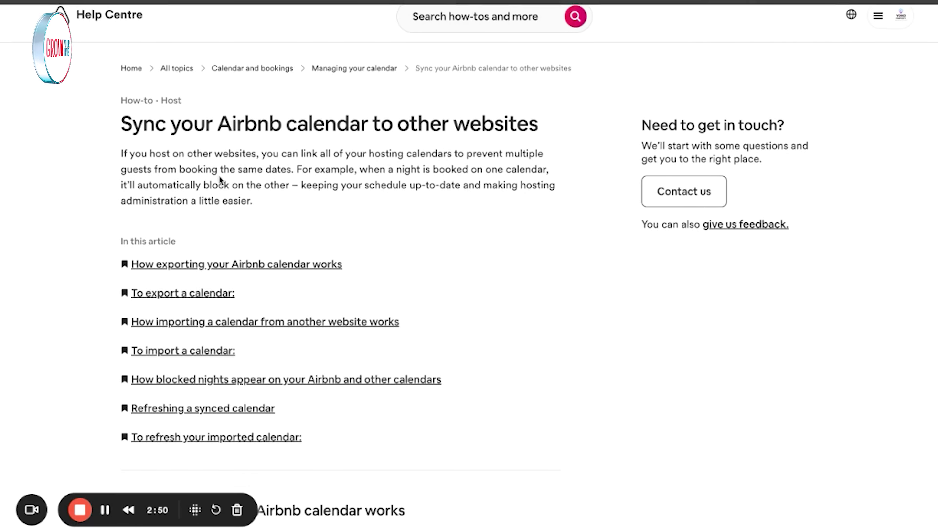
scroll(219, 176, down, 1)
triple_click(121, 144)
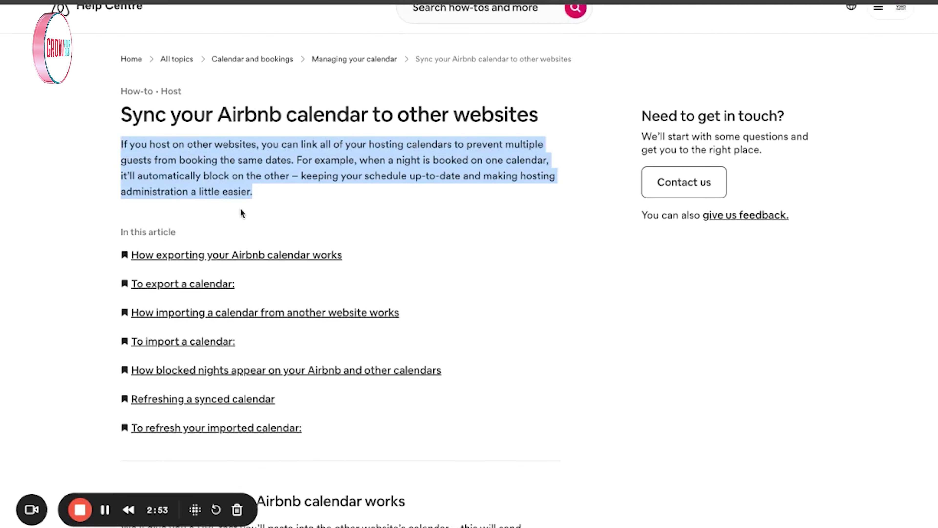
click(234, 213)
scroll(234, 213, down, 4)
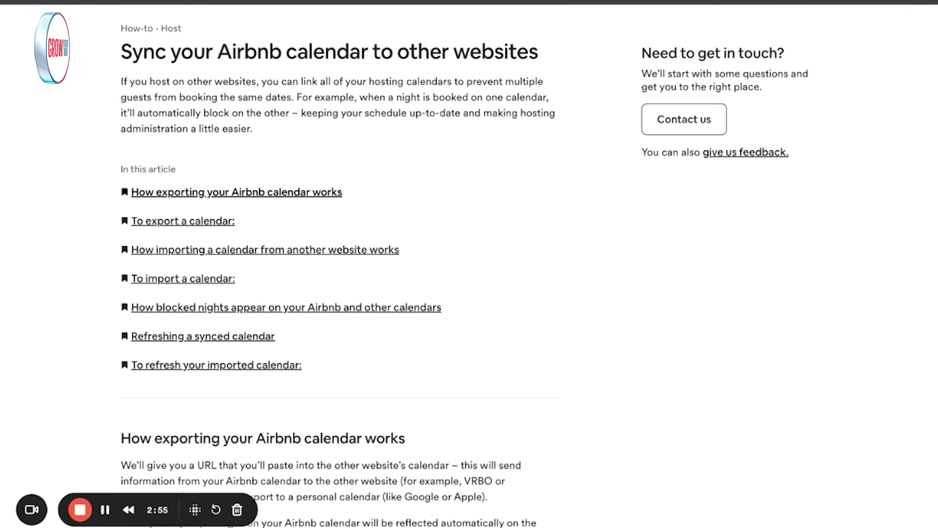
scroll(234, 213, down, 6)
scroll(234, 213, down, 10)
scroll(340, 263, down, 17)
scroll(340, 264, down, 14)
scroll(340, 264, down, 10)
scroll(340, 264, down, 6)
scroll(340, 264, down, 2)
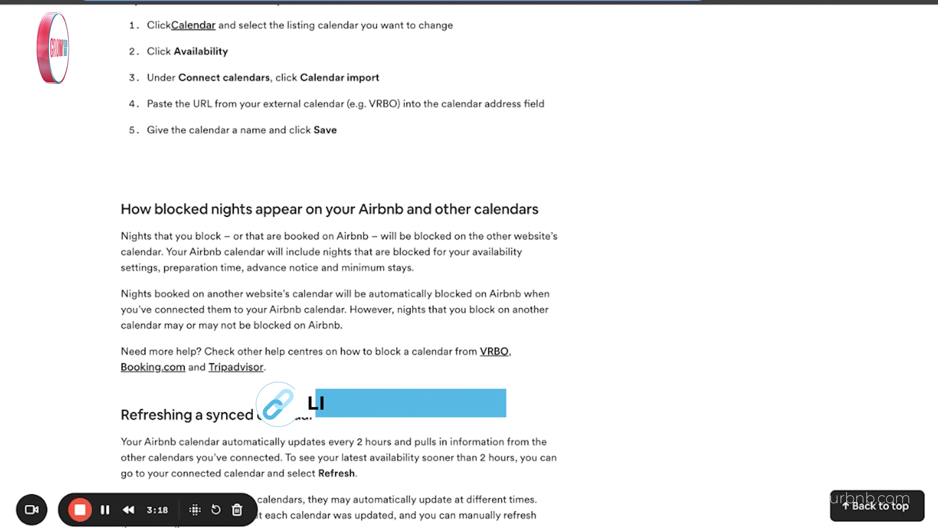
scroll(194, 135, up, 1)
scroll(194, 136, up, 1)
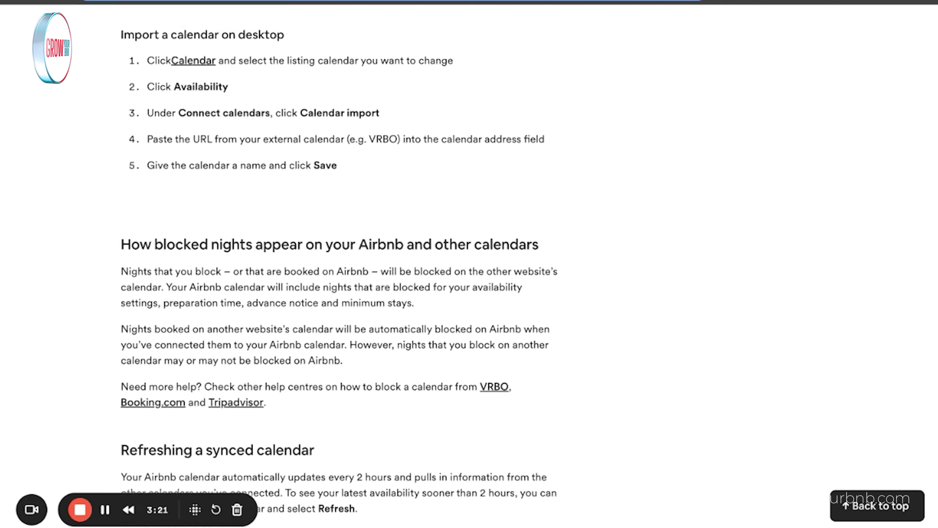
key(ctrl+Tab)
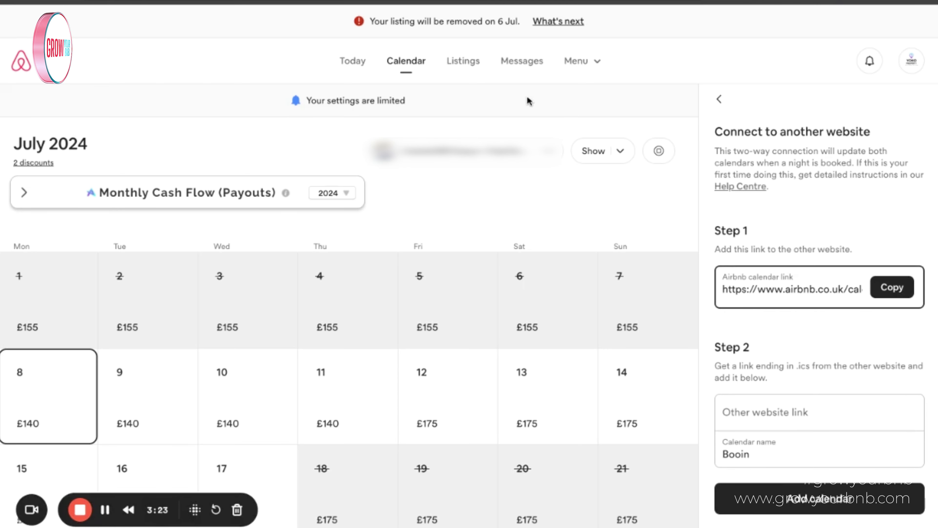
scroll(787, 380, down, 1)
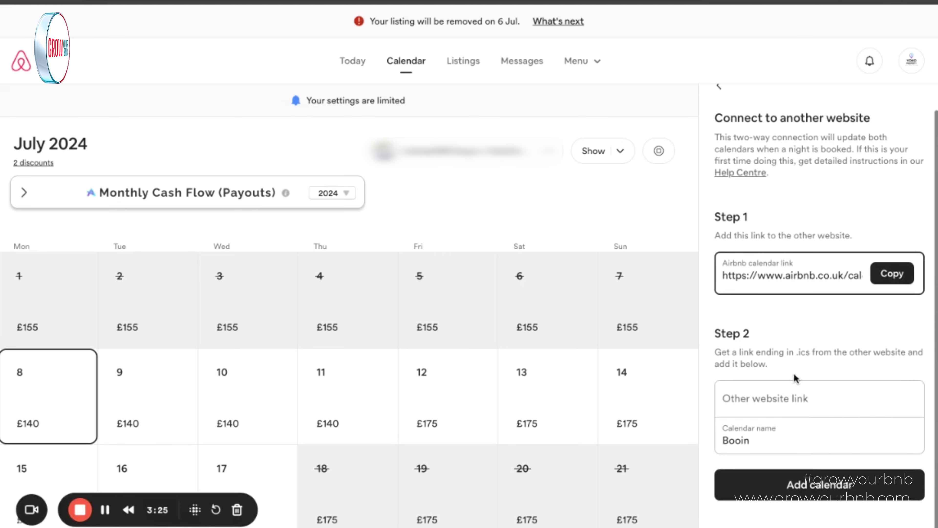